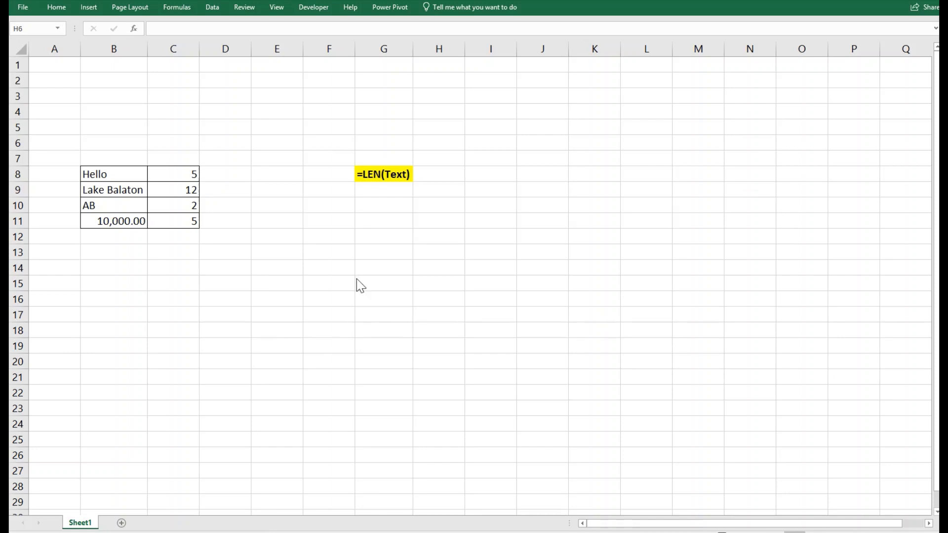
Step: Delete the existing character counts in C8:C11
left_click(169, 170)
left_click_drag(170, 171, 172, 227)
key("Delete")
Step: Enter =LEN(B8) in C8 so it shows 5 for Hello
left_click(172, 174)
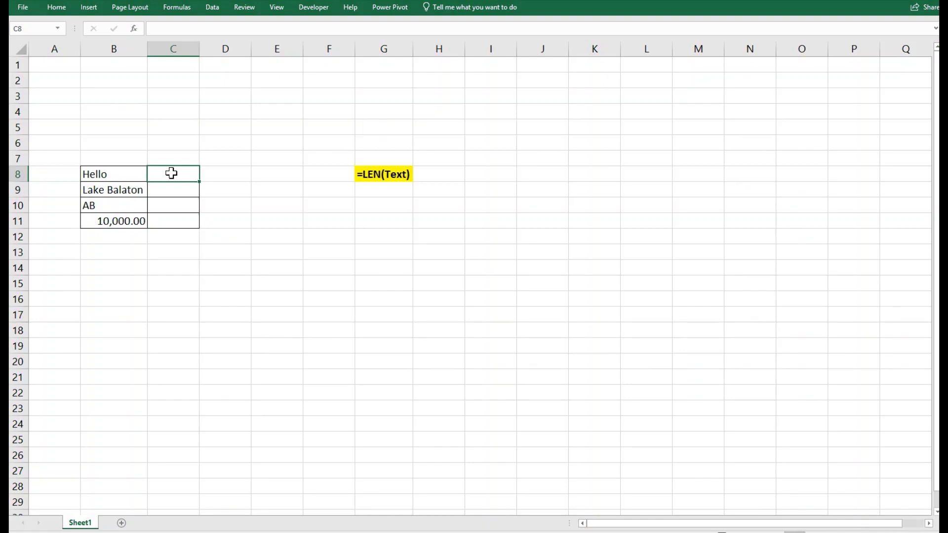
type("=LEN")
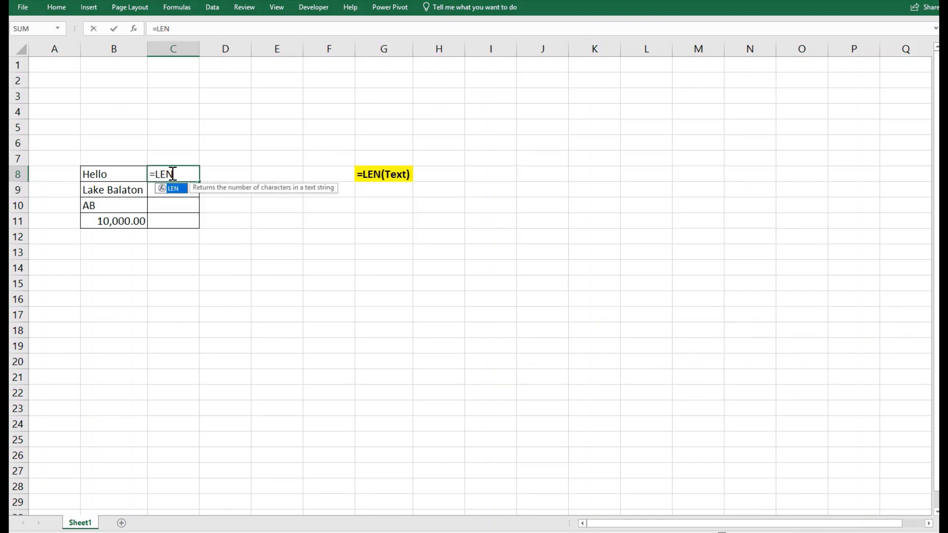
type("(")
key("Left")
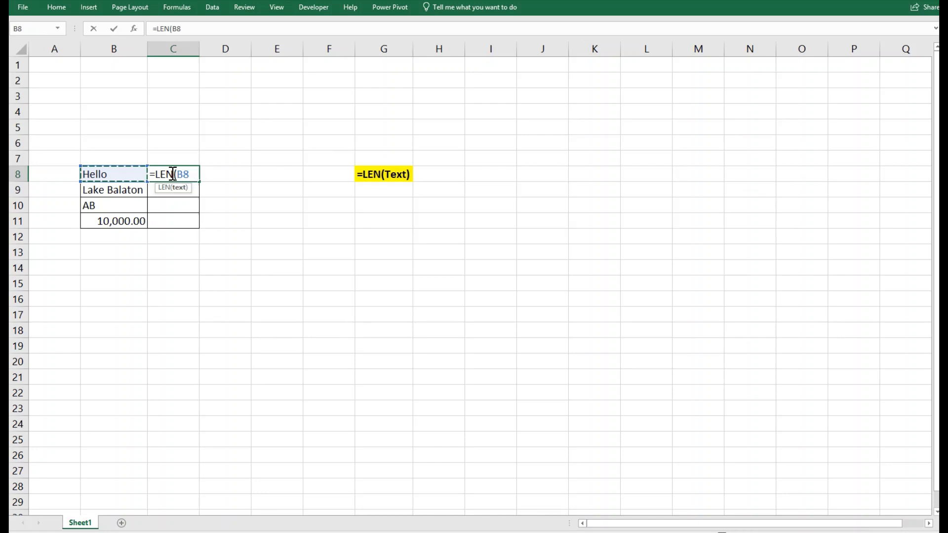
type(")")
key("Return")
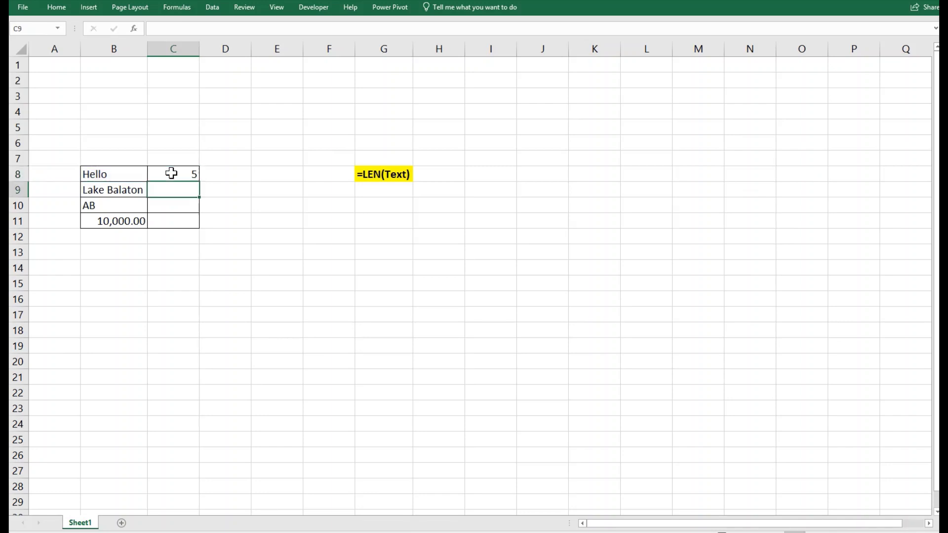
left_click(194, 175)
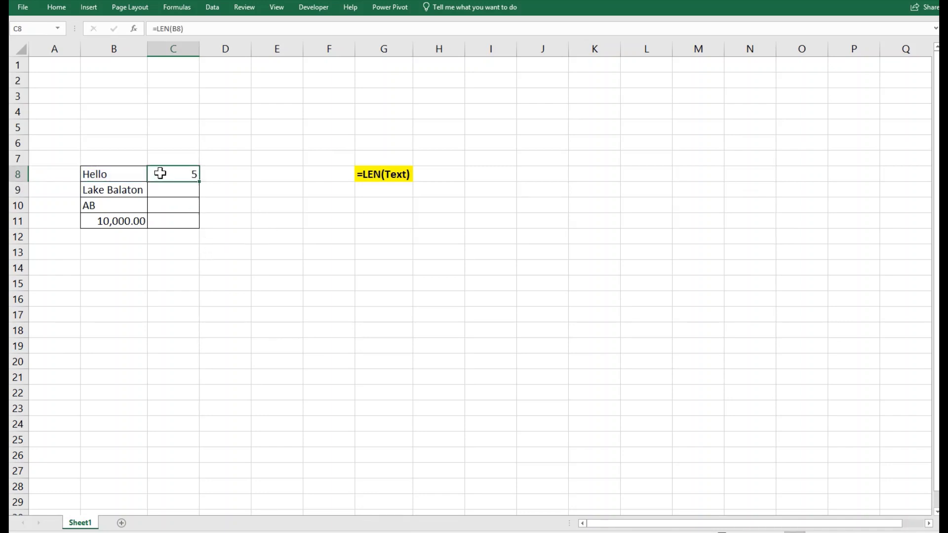
scroll(331, 218, "up", 2)
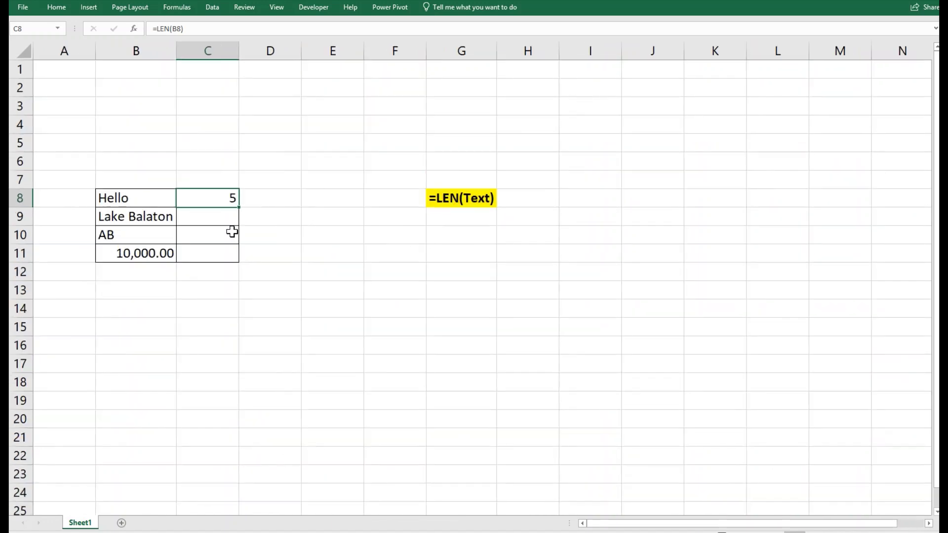
Step: Enter =LEN(B9) in C9 so it shows 12 for Lake Balaton
left_click(229, 216)
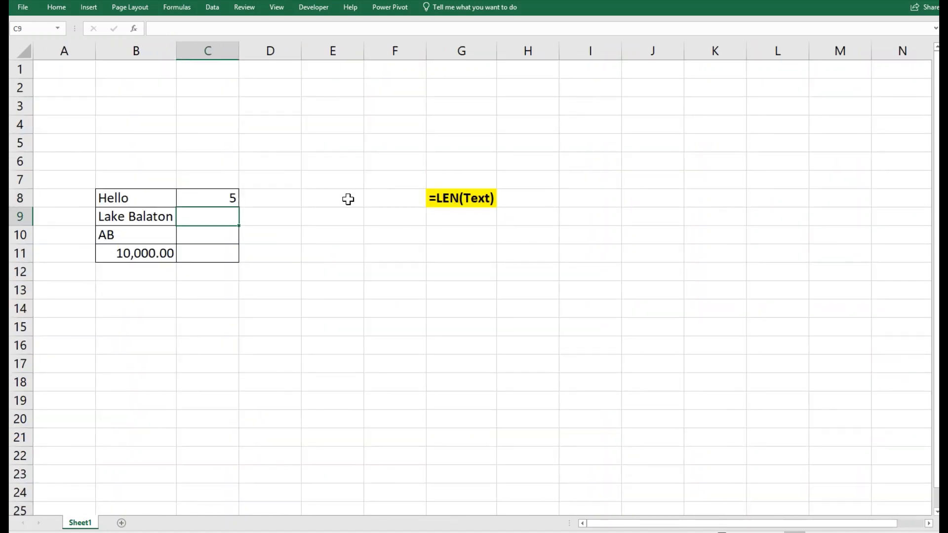
type("=LEN(")
key("Left")
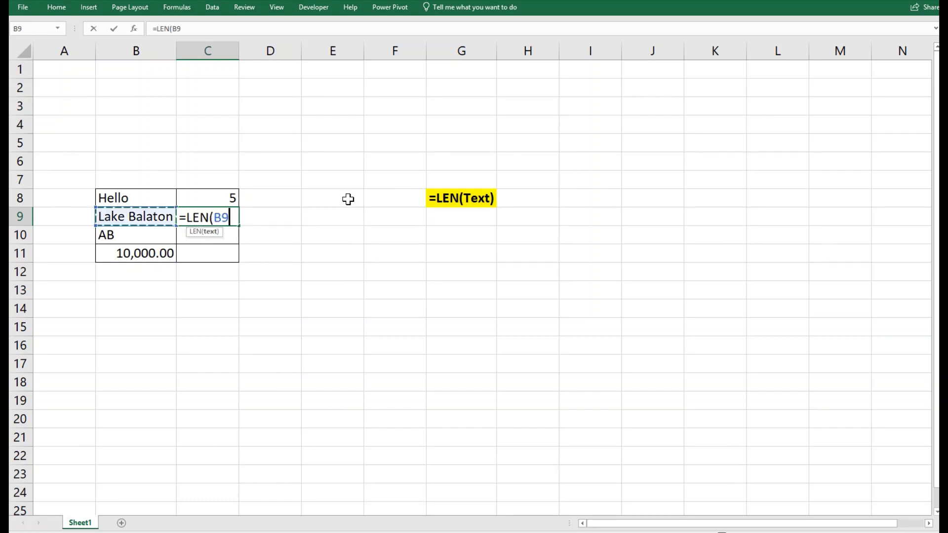
key("Return")
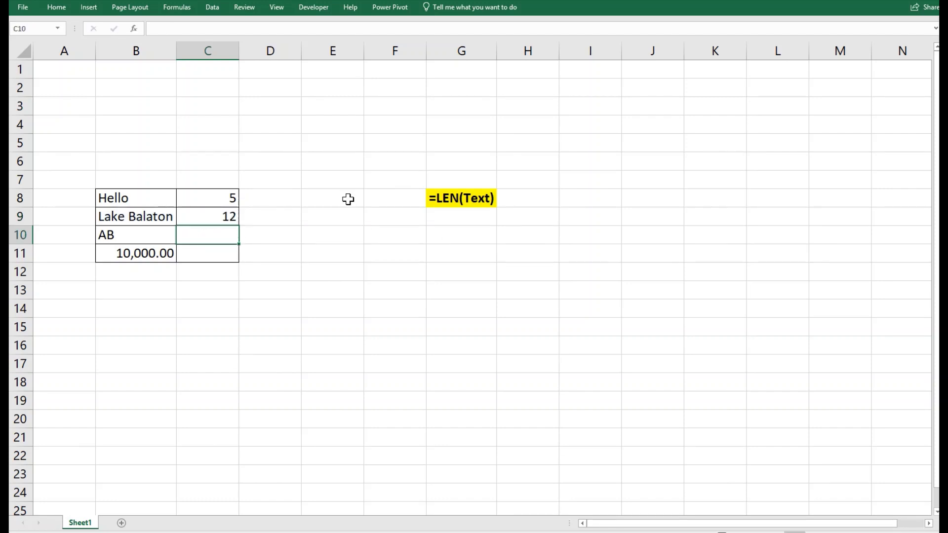
key("Up")
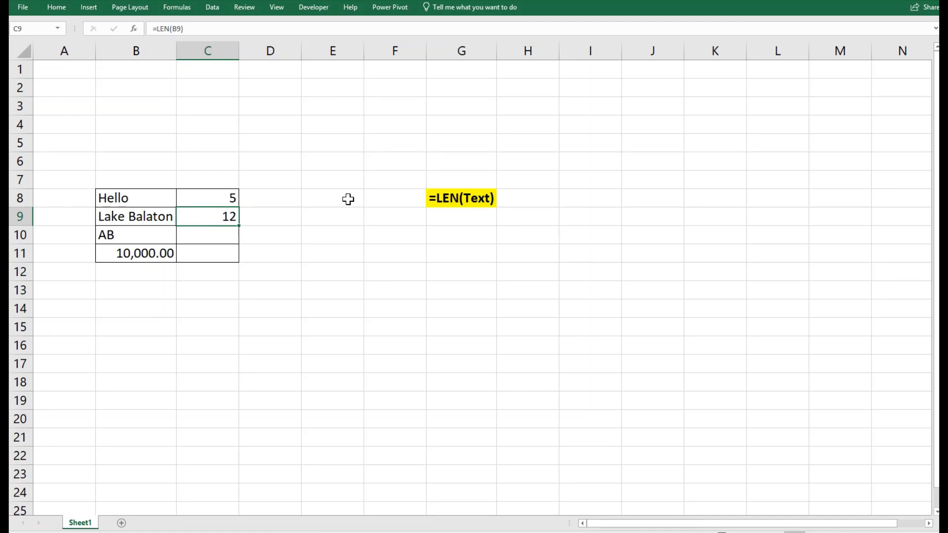
Step: Enter =LEN(B10) in C10 so it shows 2 for AB
key("Down")
type("=")
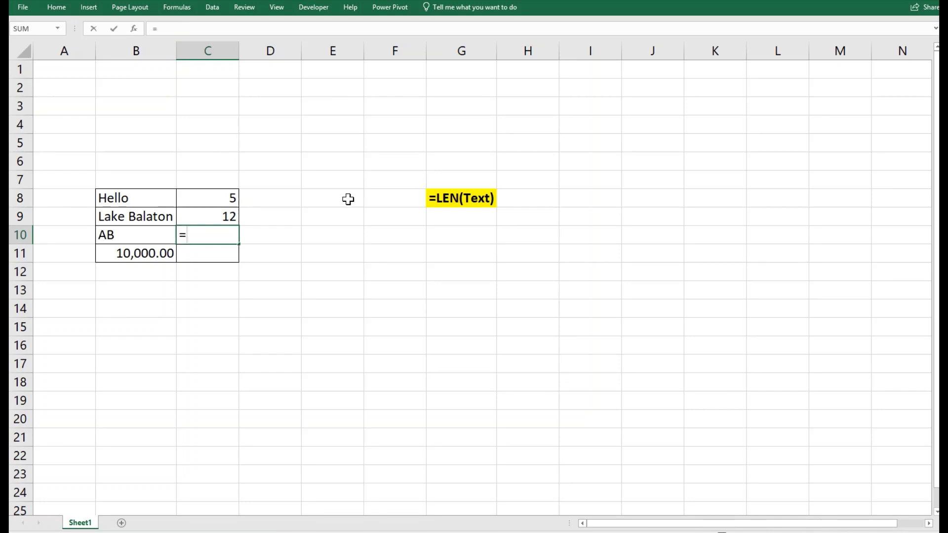
type("LEN(")
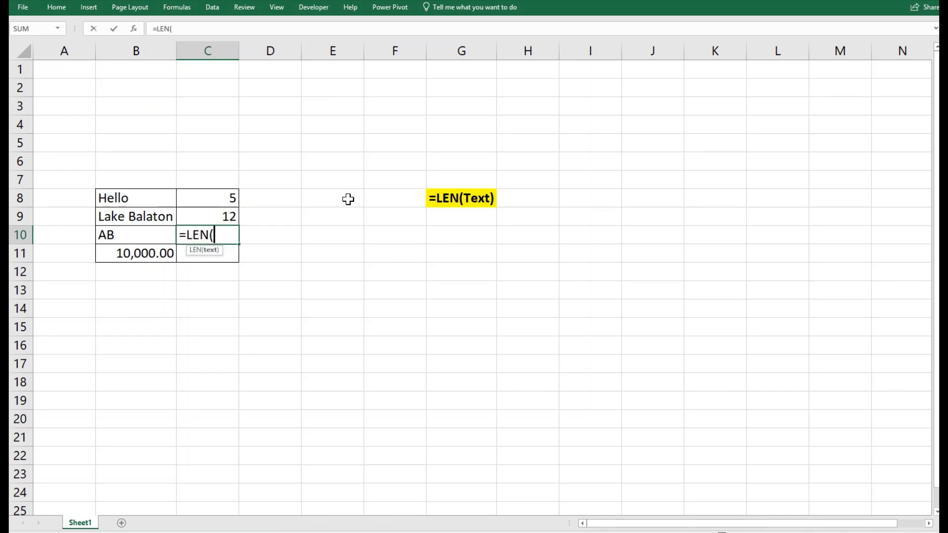
key("Left")
key("Return")
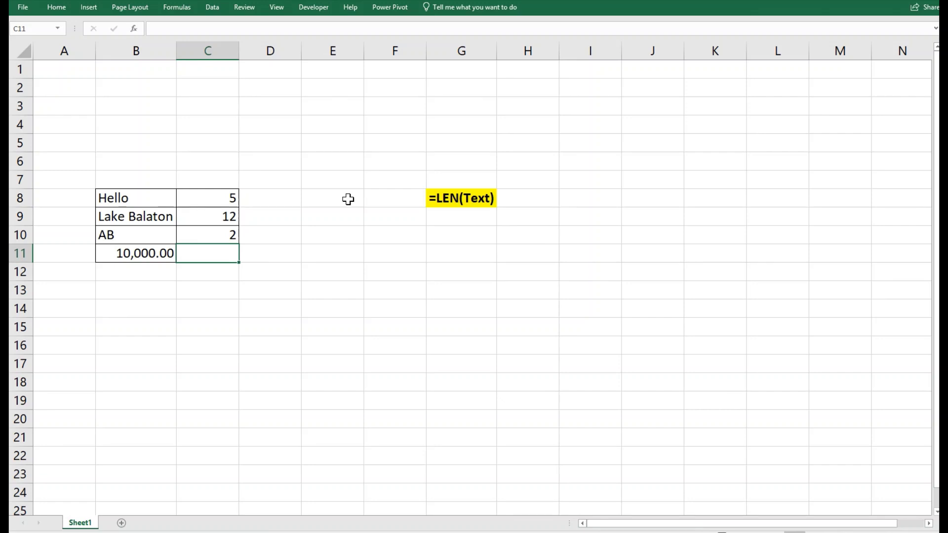
Step: Enter =LEN(B11) in C11, showing 5, and inspect B11's stored value
type("=LEN(")
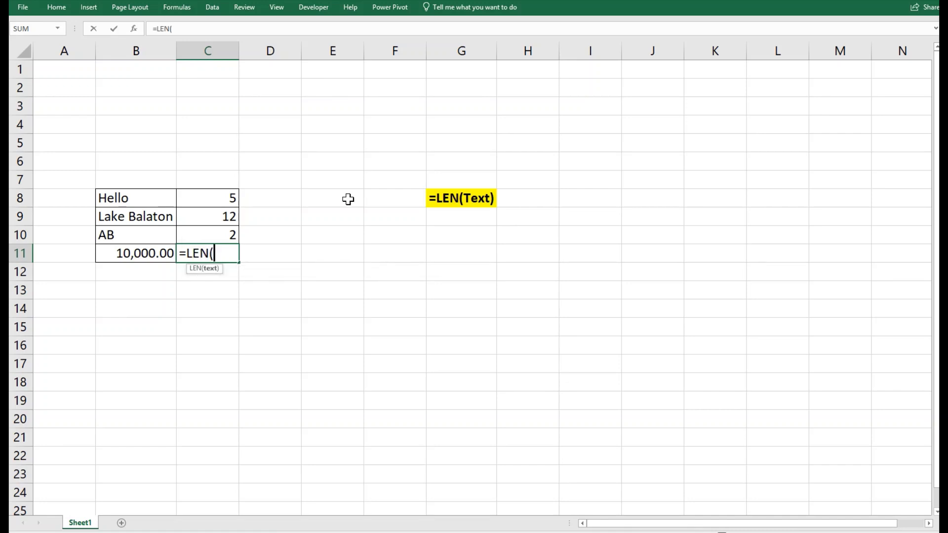
key("Left")
key("Return")
key("Up")
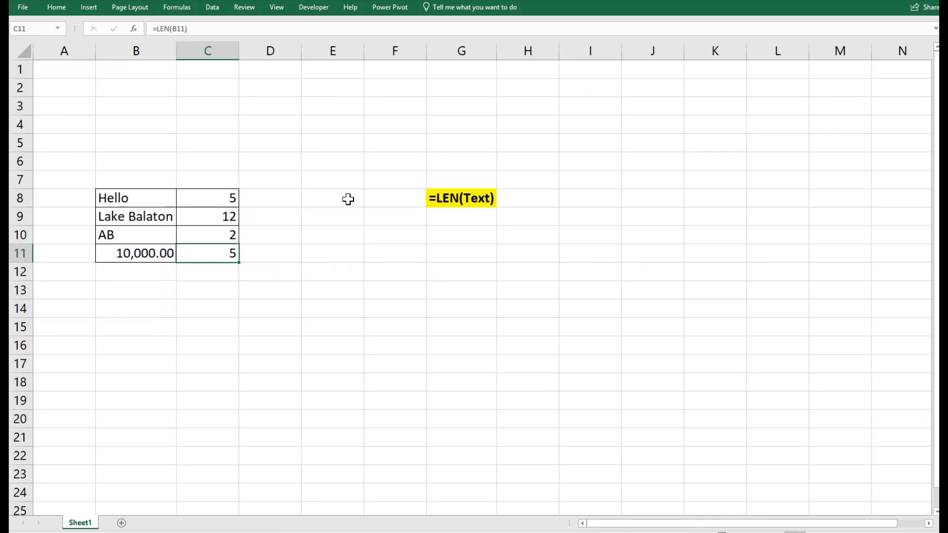
left_click(153, 253)
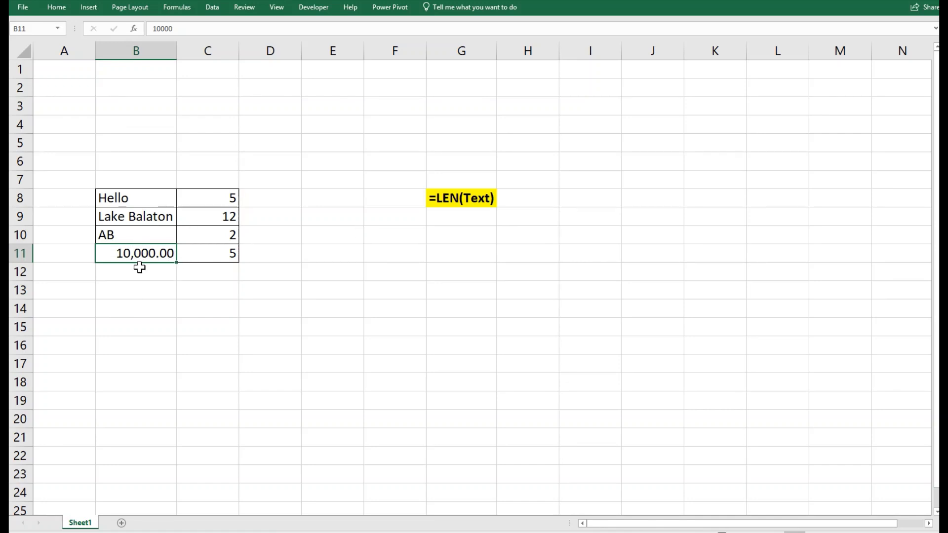
Step: Format B11 without thousands separators and with 0 decimal places
key("ctrl+1")
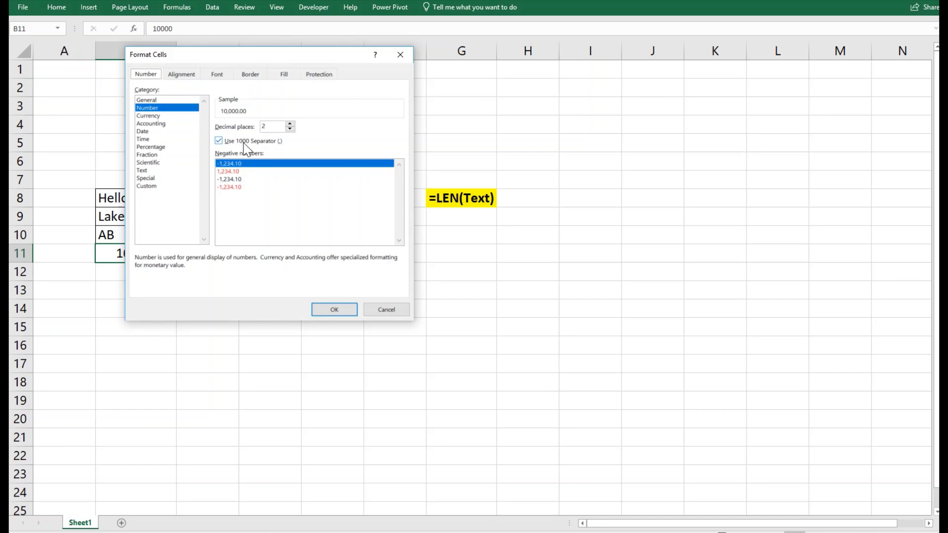
left_click(244, 141)
left_click(290, 129)
left_click(290, 129)
left_click(324, 308)
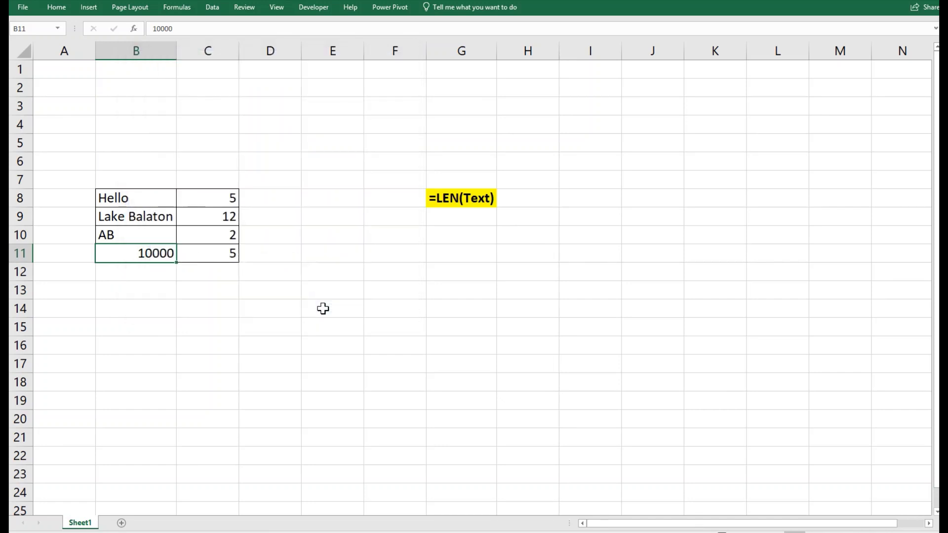
left_click(233, 253)
Step: Change B11 from 10000 to 1000 so C11 counts 4
left_click(171, 253)
left_click(187, 30)
key("BackSpace")
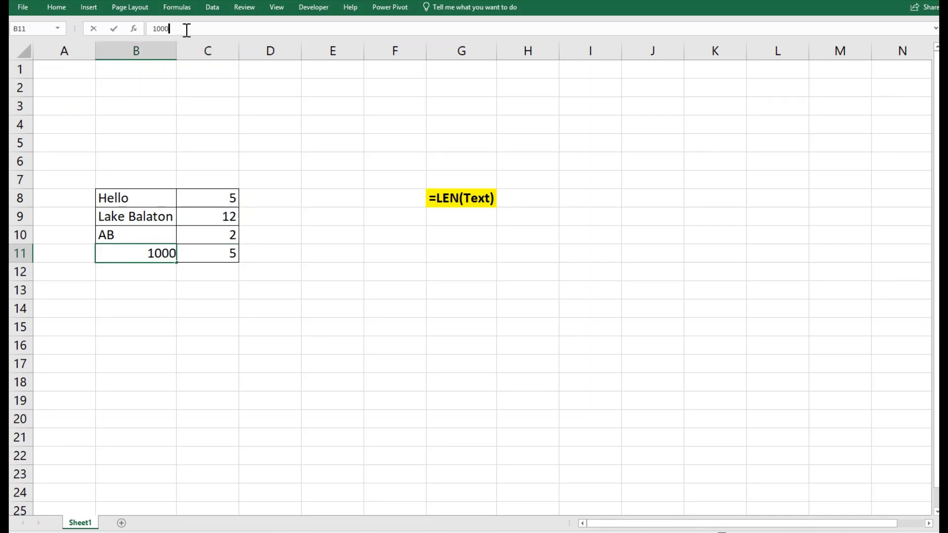
key("Return")
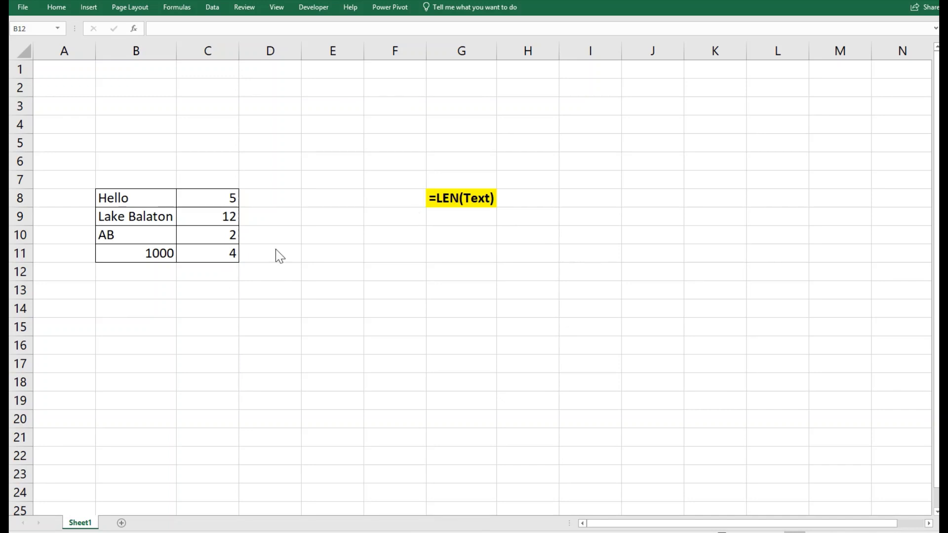
Step: Type =if(LEN(B11)<=4,"Right","Wrong") into D11
left_click(289, 257)
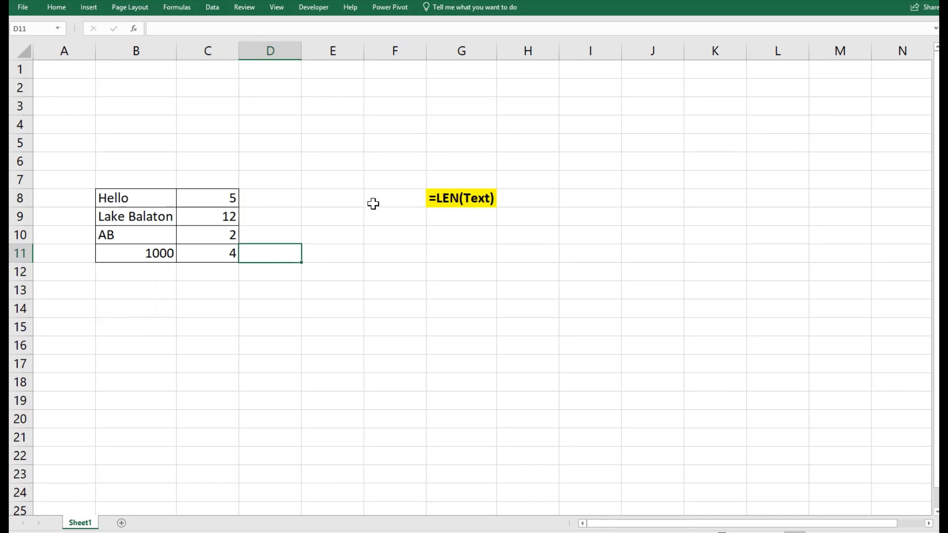
type("=if(")
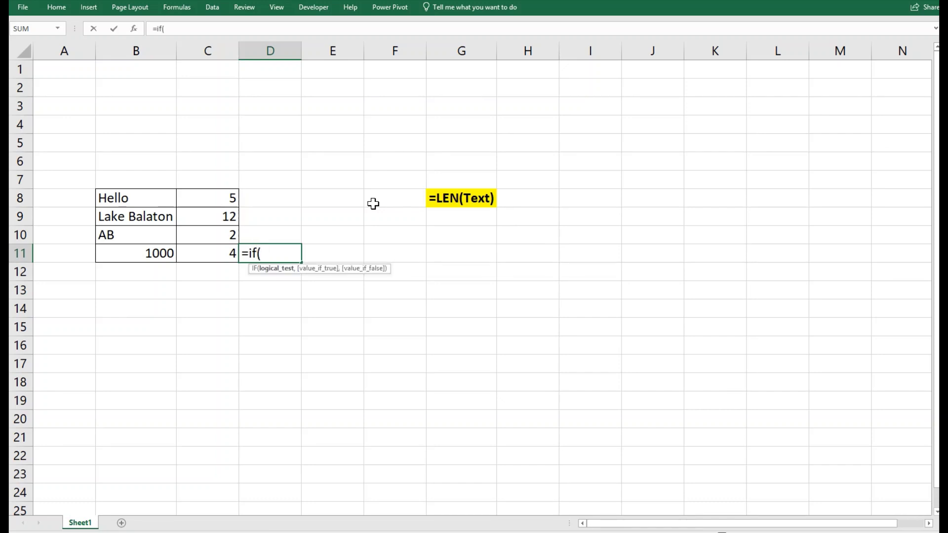
type("LEN(")
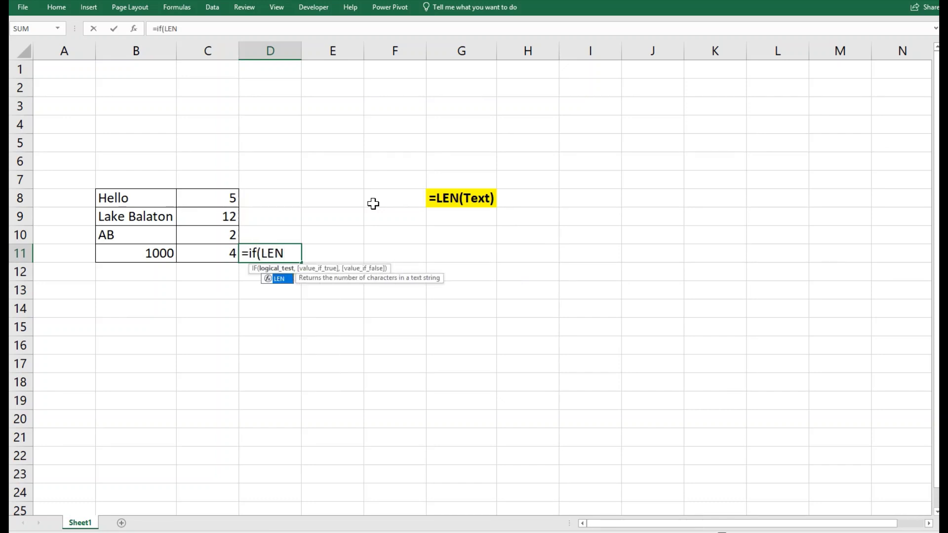
left_click(167, 253)
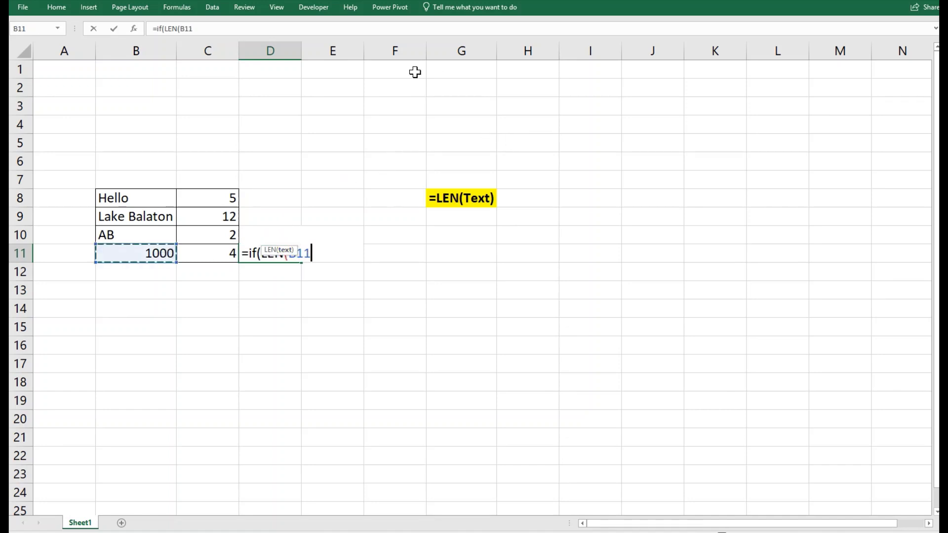
type(")")
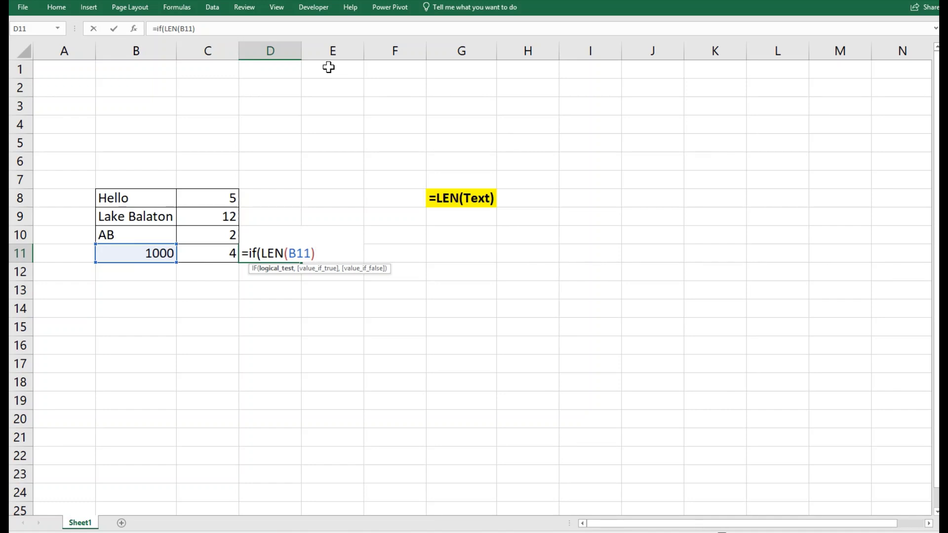
type("<=4,\"Ri")
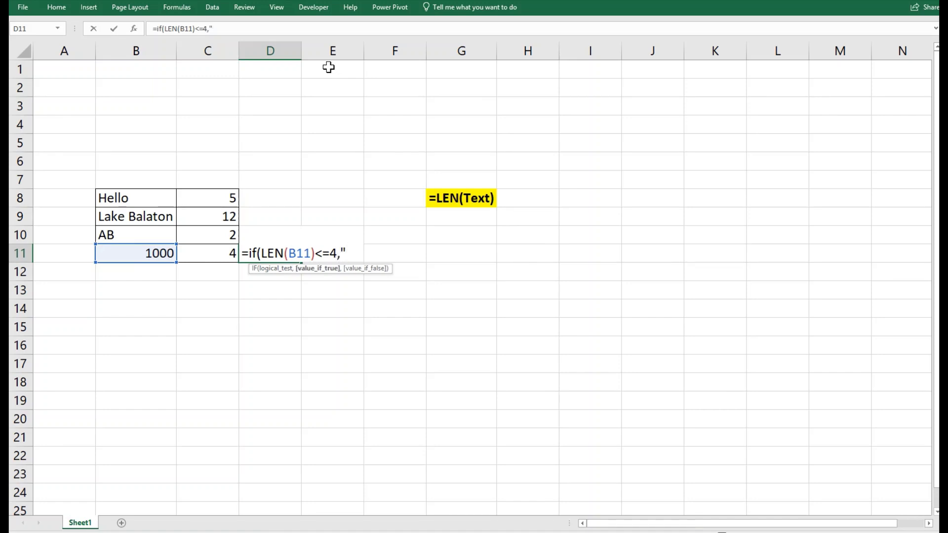
type("ght\"")
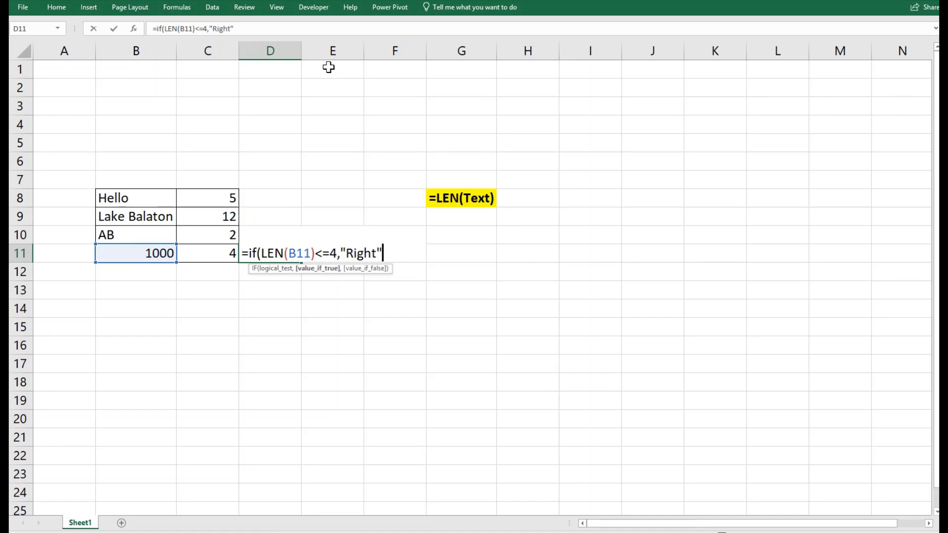
type(",\"W")
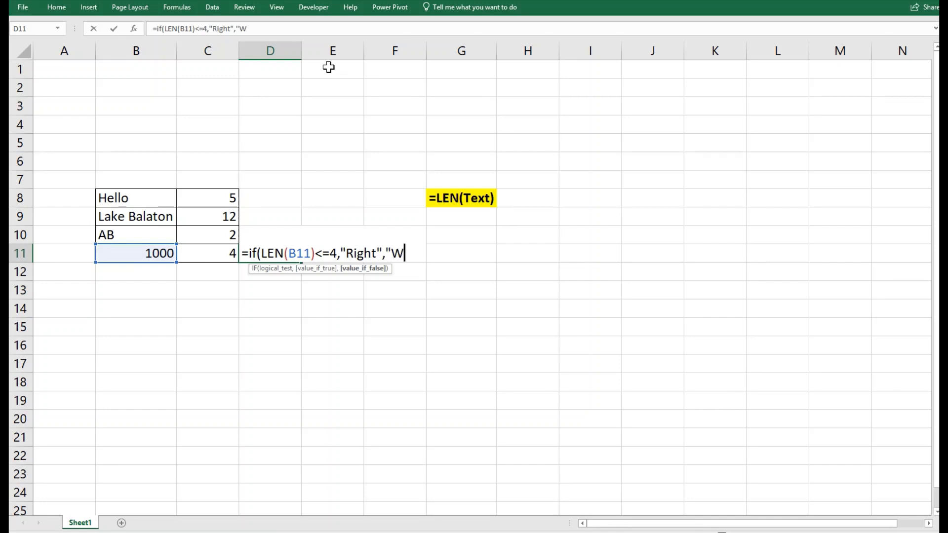
type("rong\"")
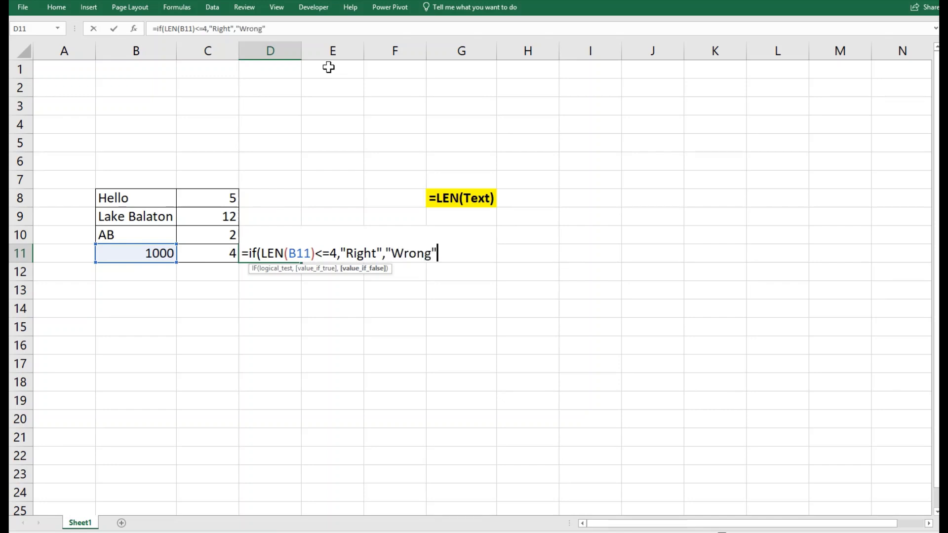
type(")")
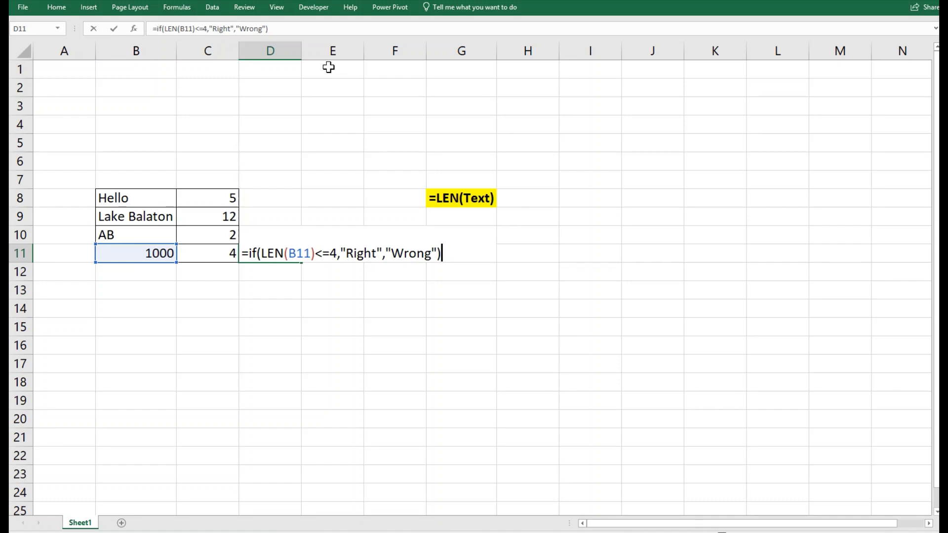
Step: Confirm the D11 check, then change B11 back to 10000 so D11 shows Wrong
key("Return")
key("Up")
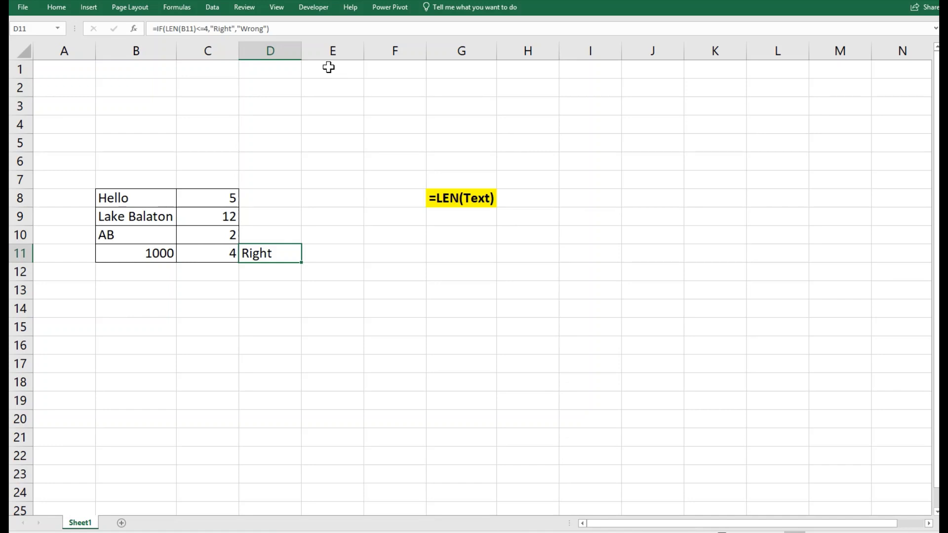
key("Left")
key("Left")
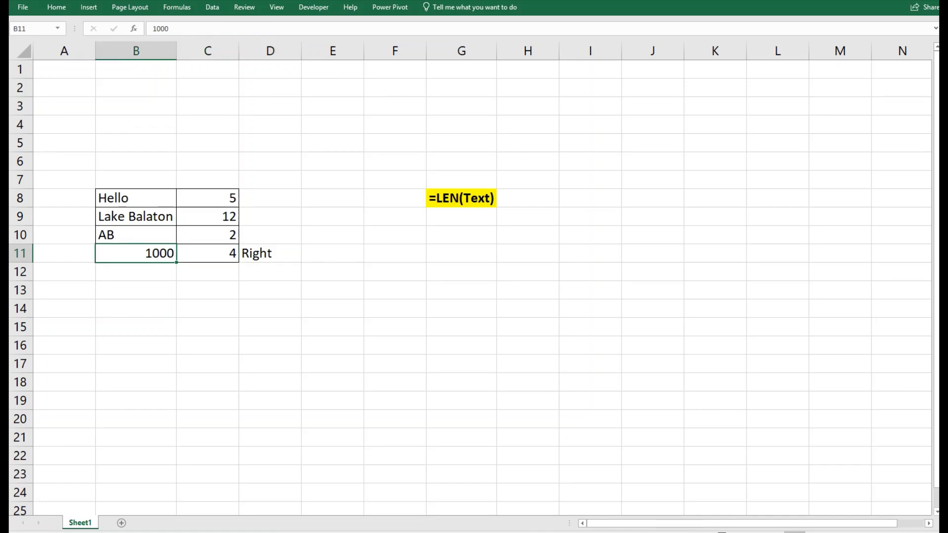
left_click(200, 33)
type("0")
key("Return")
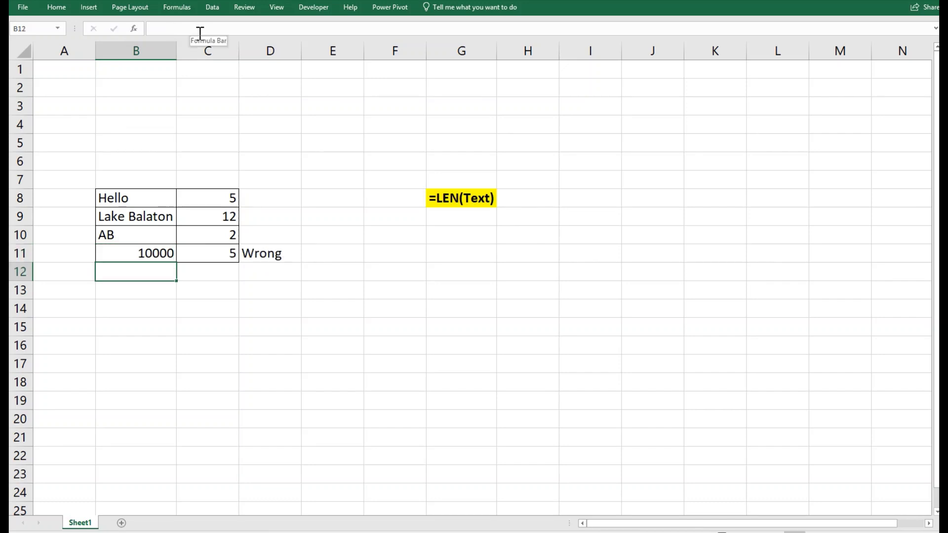
key("Up")
key("Right")
key("Right")
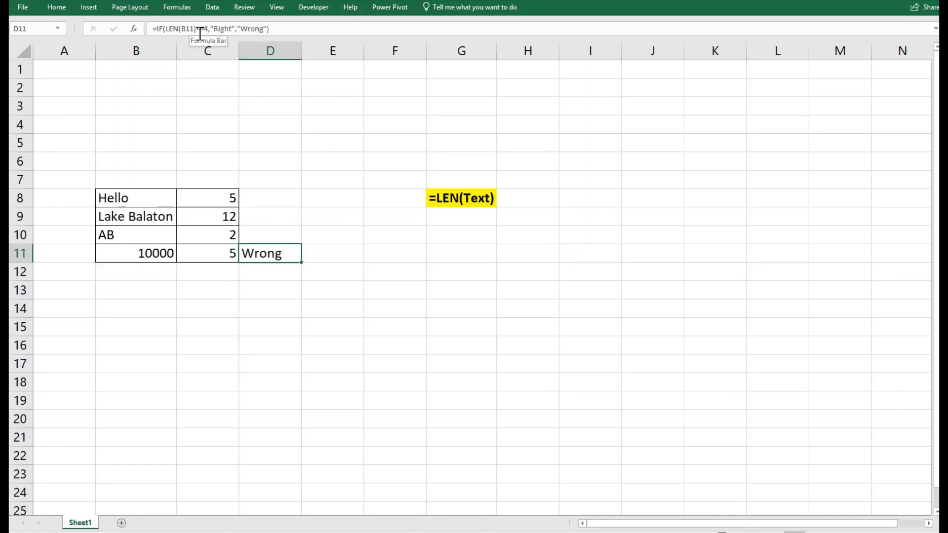